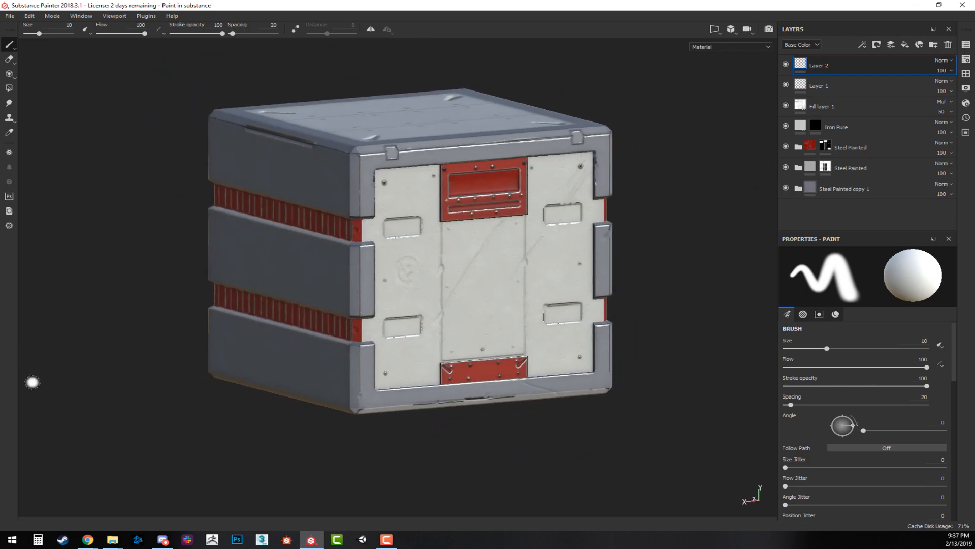
{"action": "left_click", "coordinate": [11, 18]}
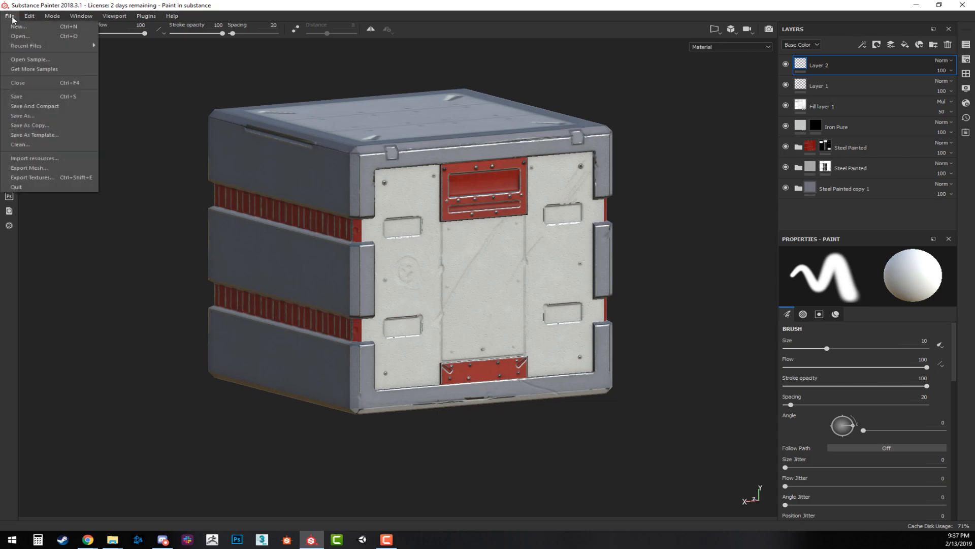
{"action": "mouse_move", "coordinate": [31, 46]}
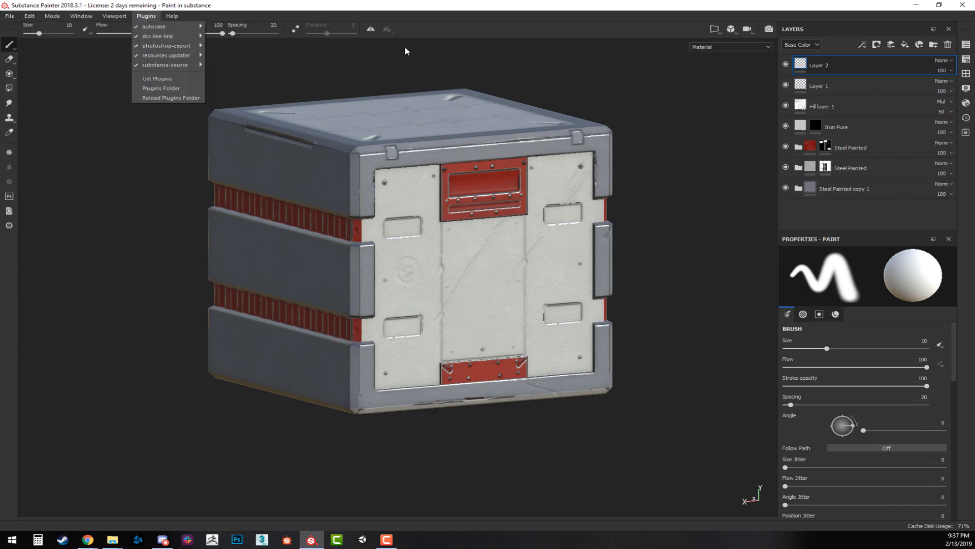
{"action": "left_click", "coordinate": [505, 12]}
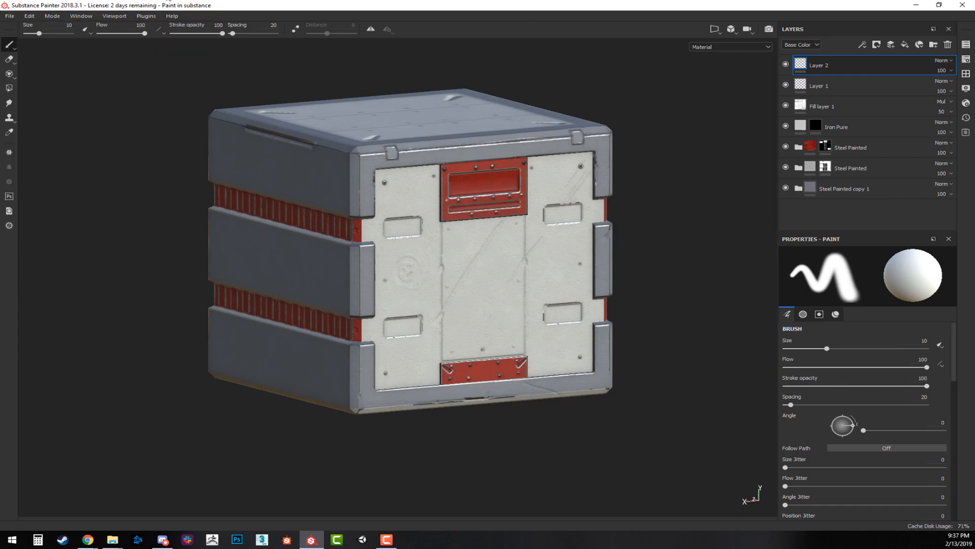
Start a texture export and set its output folder to H:/ACC Classes/2019 Spring/VGA 1/Weekly lectures/Week 04/Textures.
{"action": "left_click", "coordinate": [10, 16]}
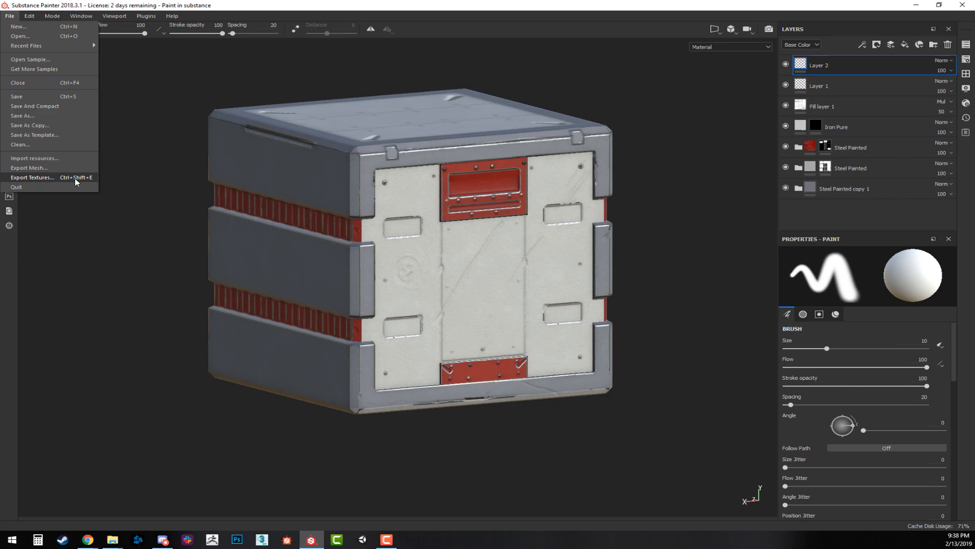
{"action": "left_click", "coordinate": [32, 177]}
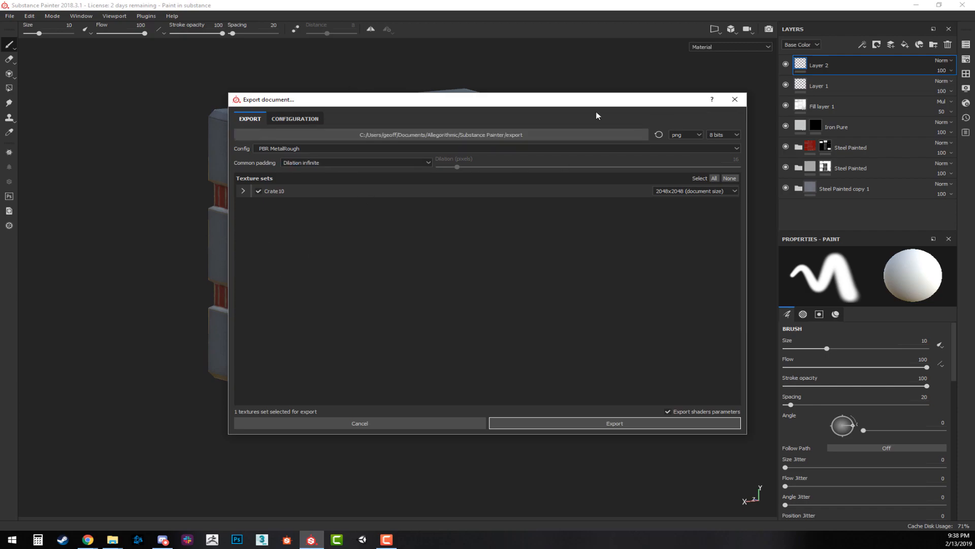
{"action": "left_click", "coordinate": [495, 137]}
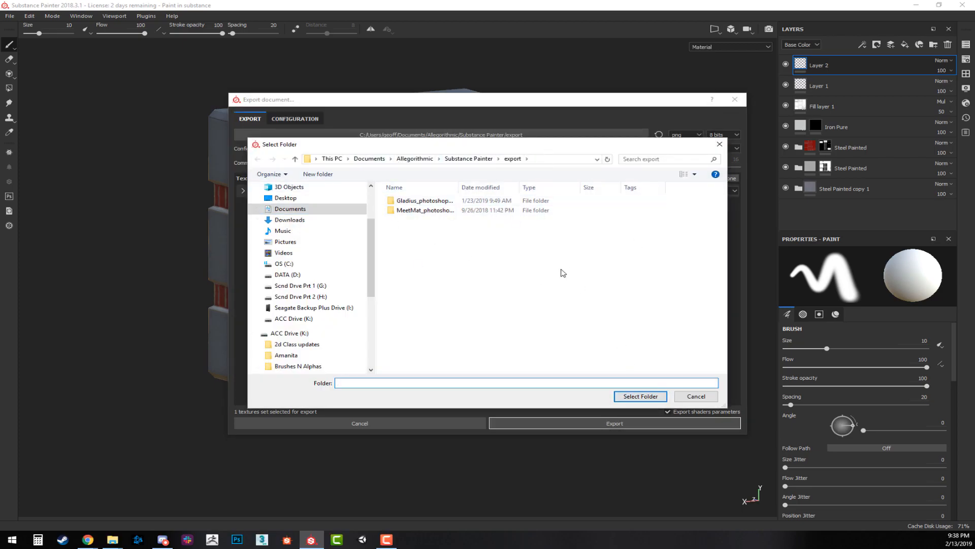
{"action": "double_click", "coordinate": [562, 272]}
{"action": "mouse_move", "coordinate": [604, 292]}
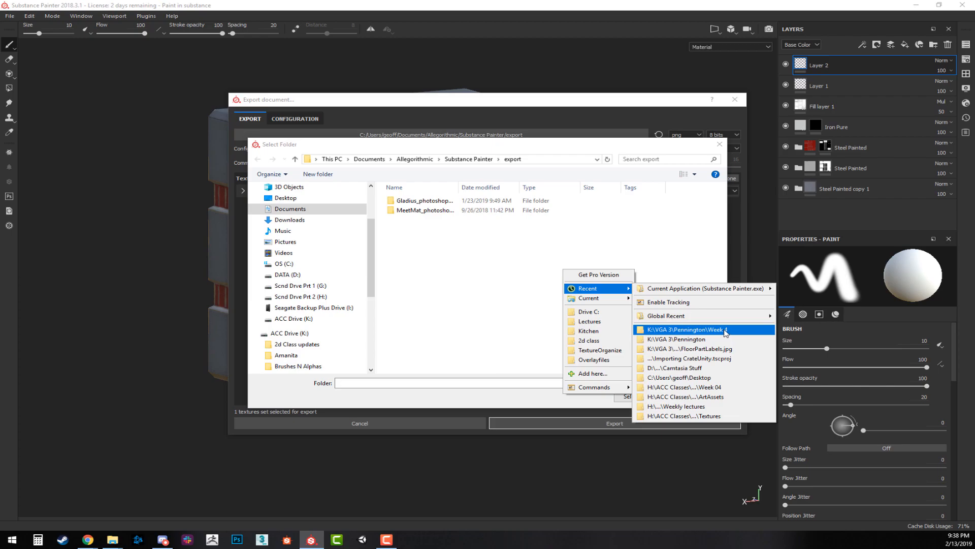
{"action": "left_click", "coordinate": [722, 388]}
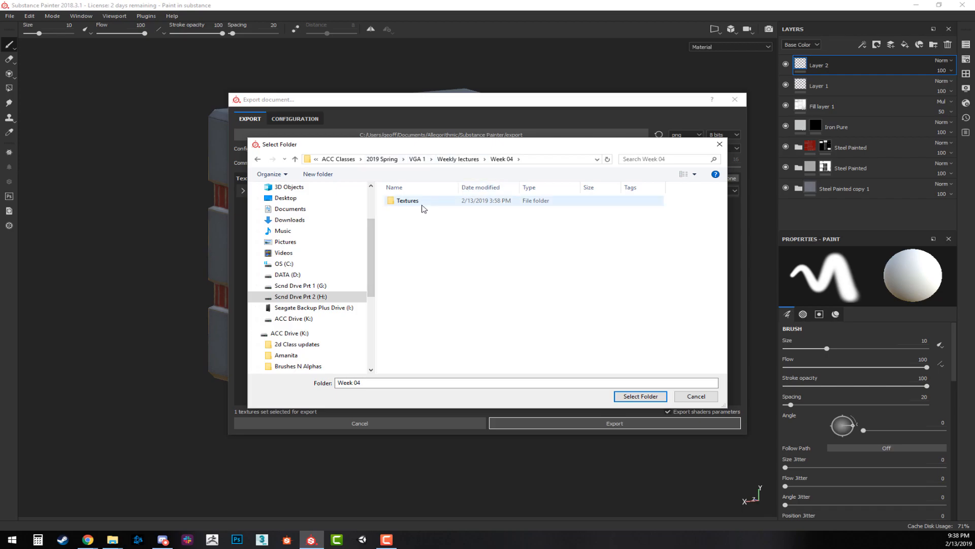
{"action": "double_click", "coordinate": [409, 201]}
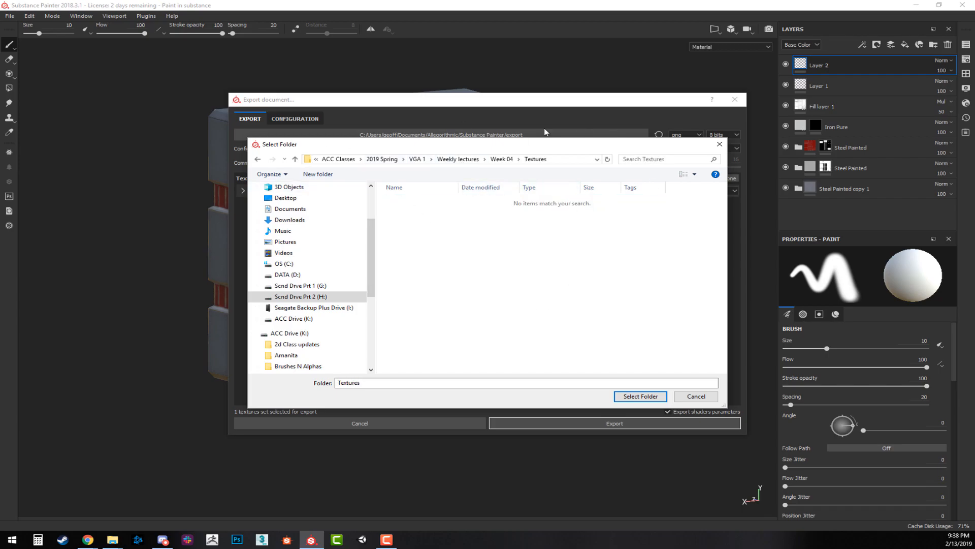
{"action": "left_click", "coordinate": [658, 398]}
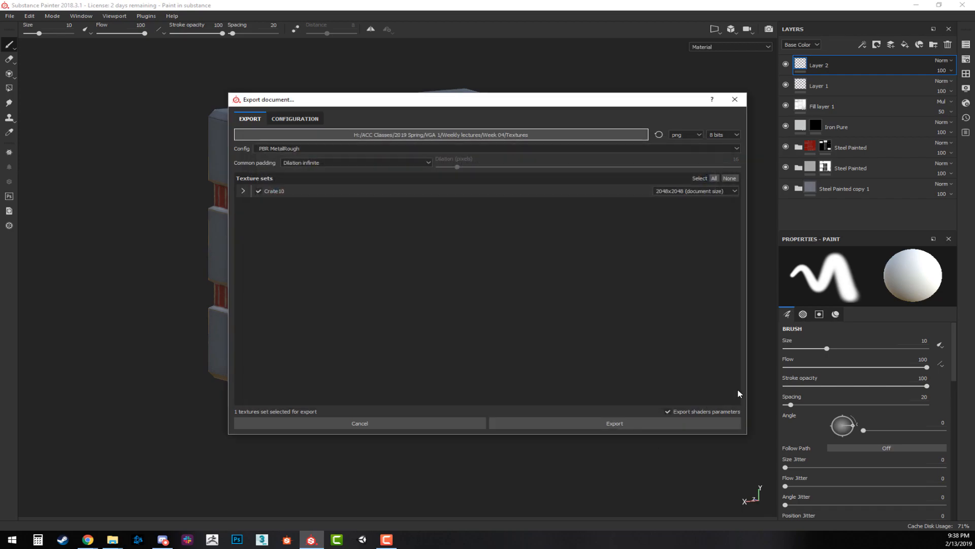
Expand the Crate10 texture set's map list and set the export config to Unity 5 (Standard Metallic).
{"action": "left_click", "coordinate": [243, 190]}
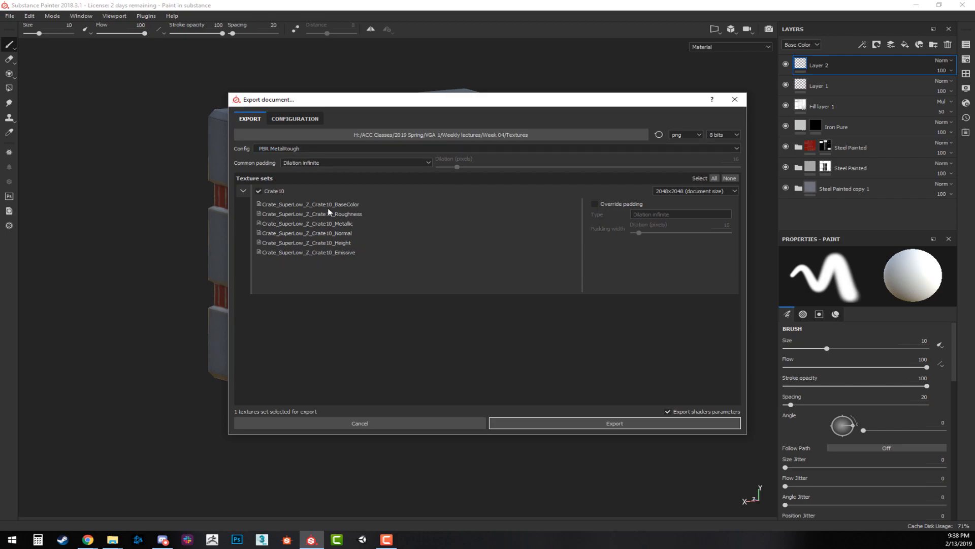
{"action": "left_click", "coordinate": [334, 149]}
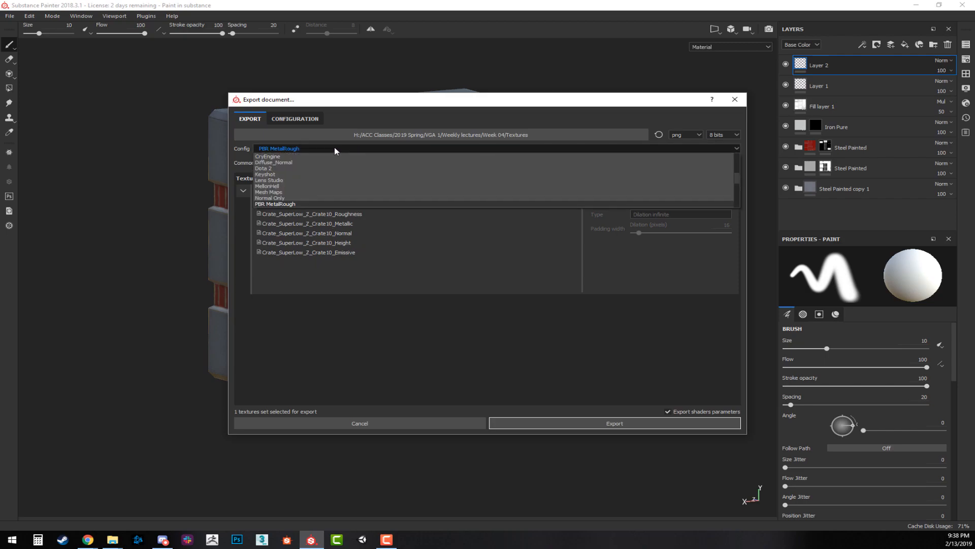
{"action": "scroll", "coordinate": [389, 196], "scroll_direction": "down", "scroll_amount": 3}
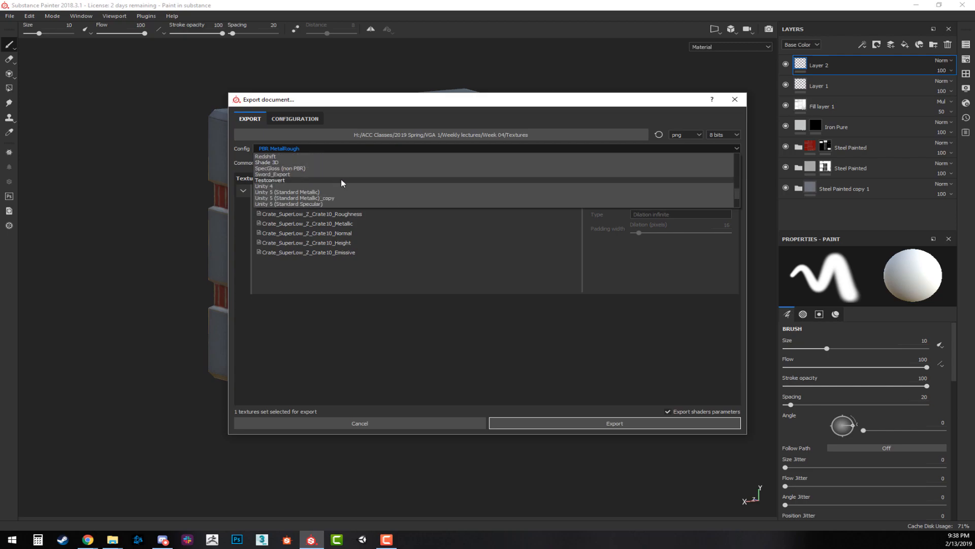
{"action": "scroll", "coordinate": [340, 178], "scroll_direction": "down", "scroll_amount": 2}
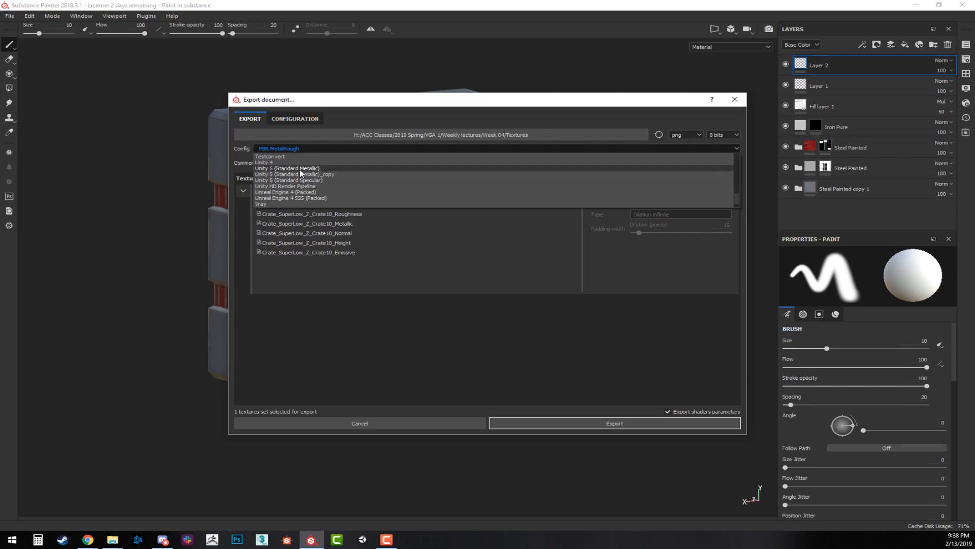
{"action": "key", "text": "Escape"}
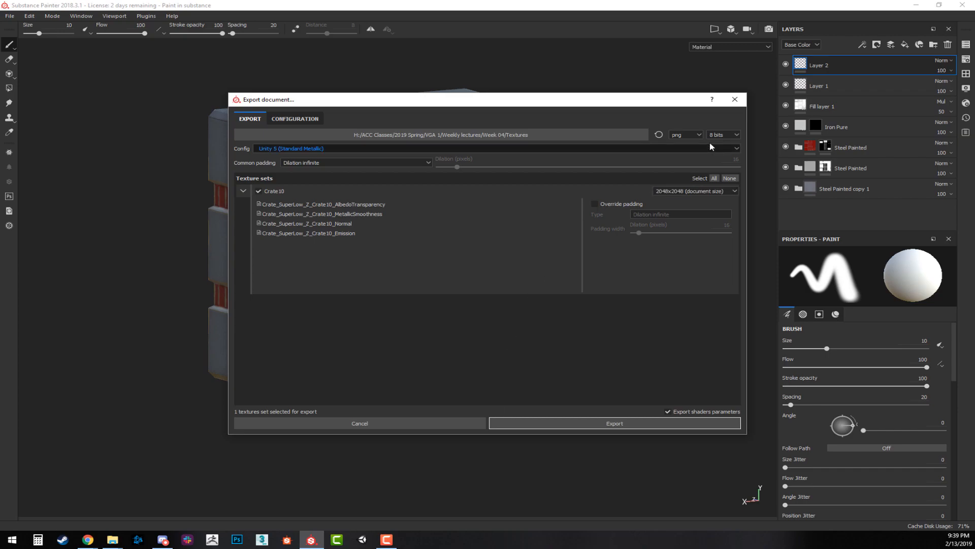
Remove the existing Unity 5 (Standard Metallic)_copy preset from the export configuration.
{"action": "left_click_drag", "start_coordinate": [405, 101], "coordinate": [353, 99]}
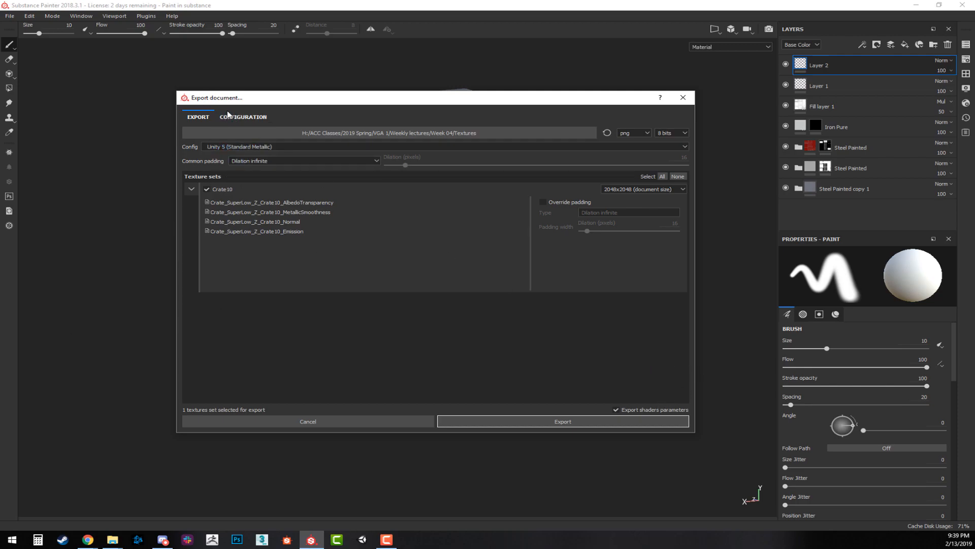
{"action": "left_click", "coordinate": [239, 117]}
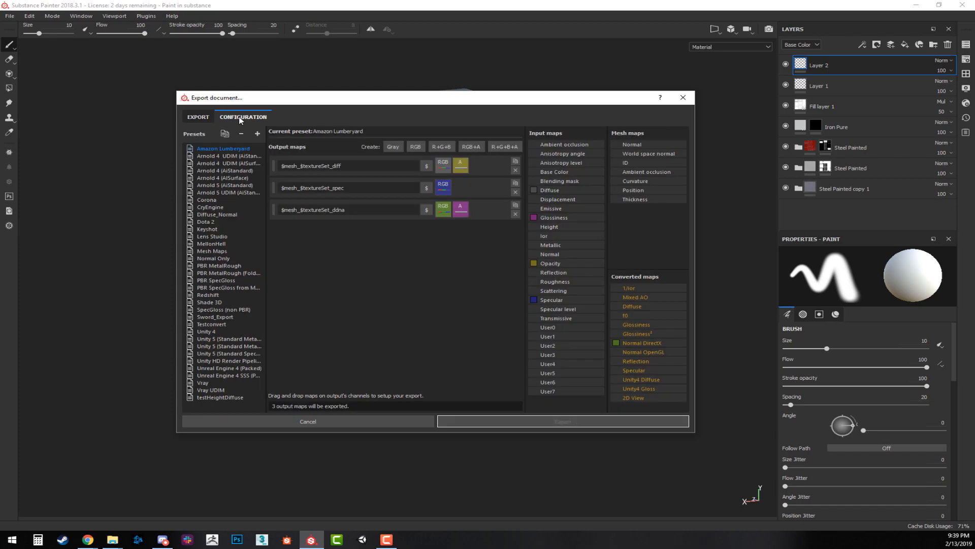
{"action": "left_click_drag", "start_coordinate": [266, 349], "coordinate": [398, 346]}
{"action": "right_click", "coordinate": [253, 348]}
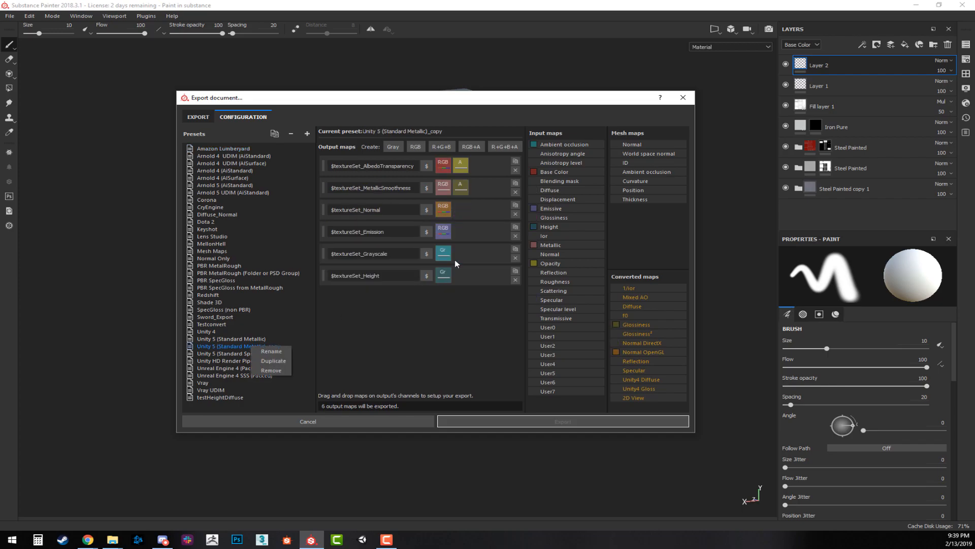
{"action": "left_click", "coordinate": [273, 371]}
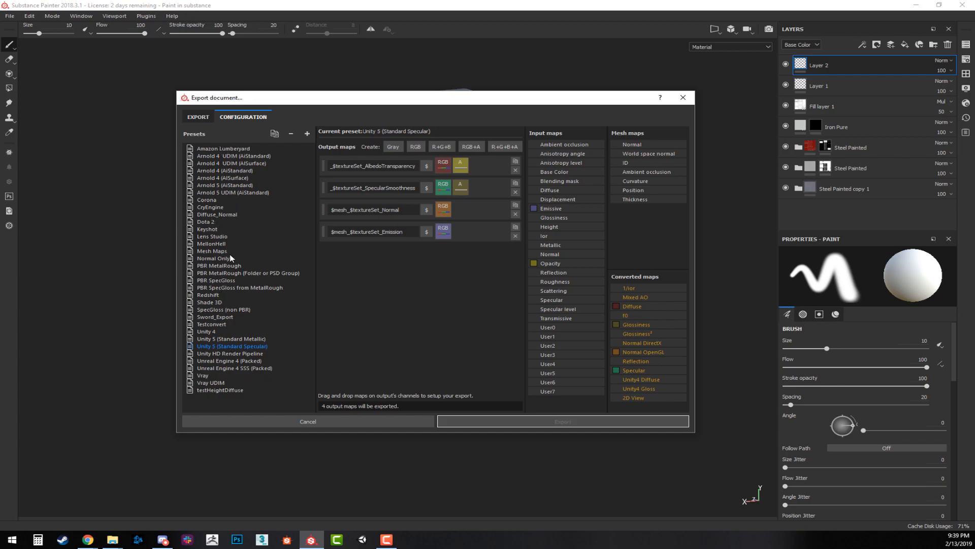
Look at the PBR MetalRough preset's output maps and duplicate the Unity 5 (Standard Metallic) preset.
{"action": "left_click", "coordinate": [220, 266]}
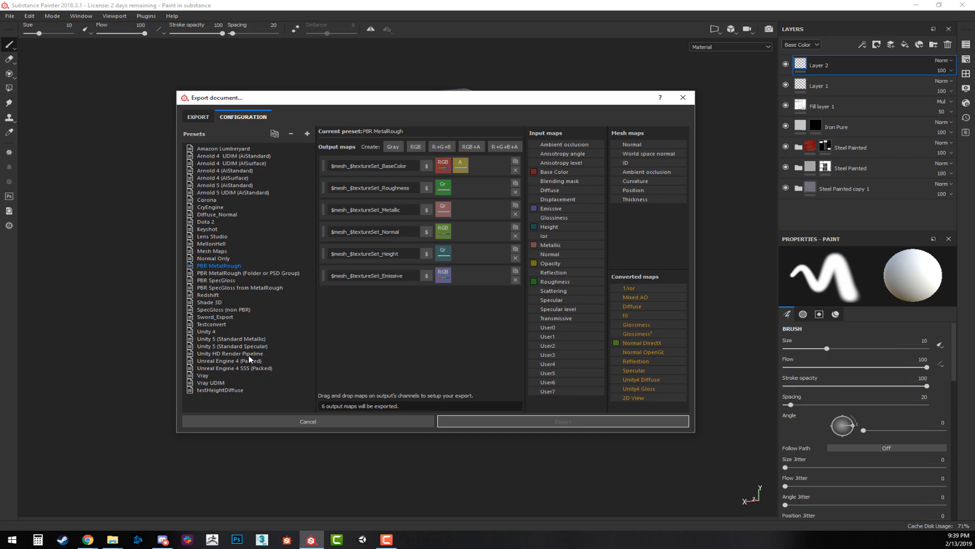
{"action": "left_click", "coordinate": [231, 339]}
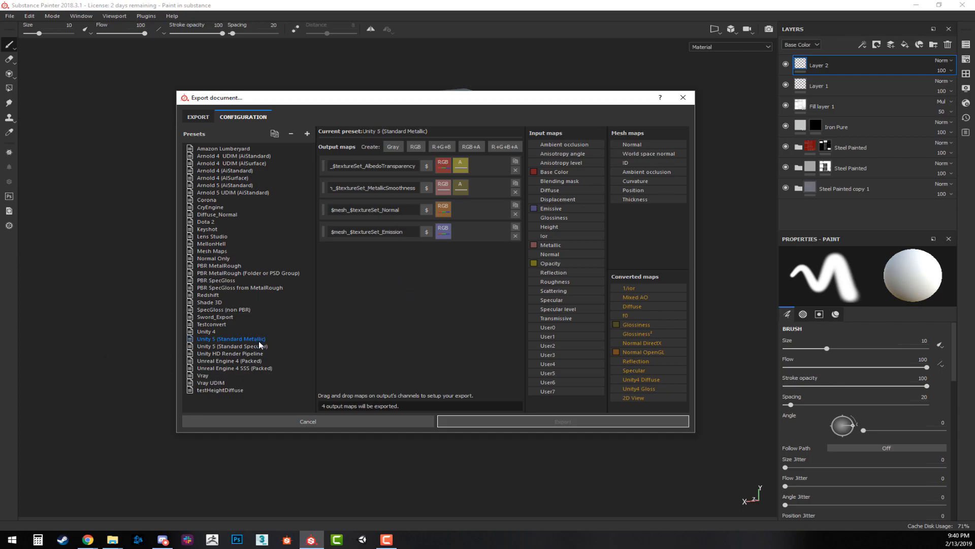
{"action": "left_click", "coordinate": [275, 133]}
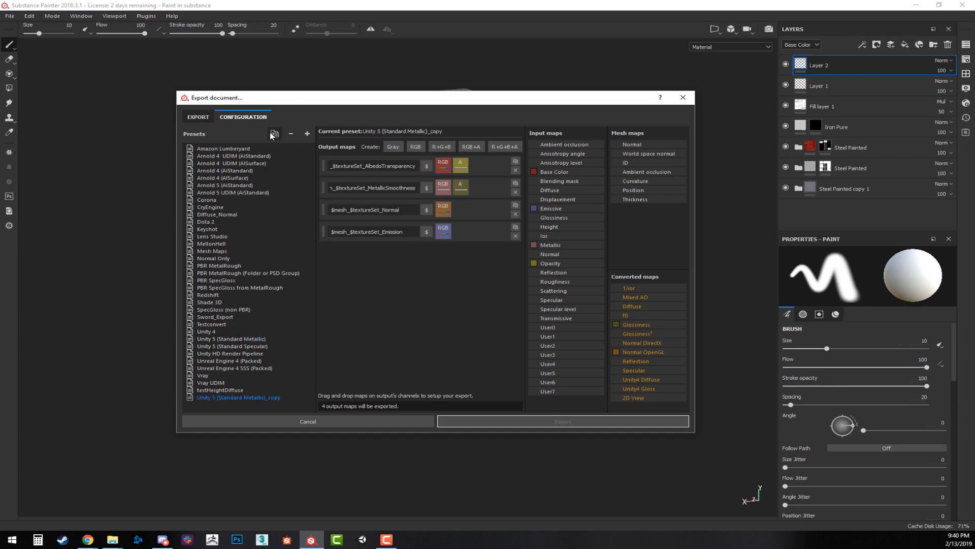
Rename the duplicated Unity 5 (Standard Metallic) preset as CrateSettings.
{"action": "double_click", "coordinate": [262, 399]}
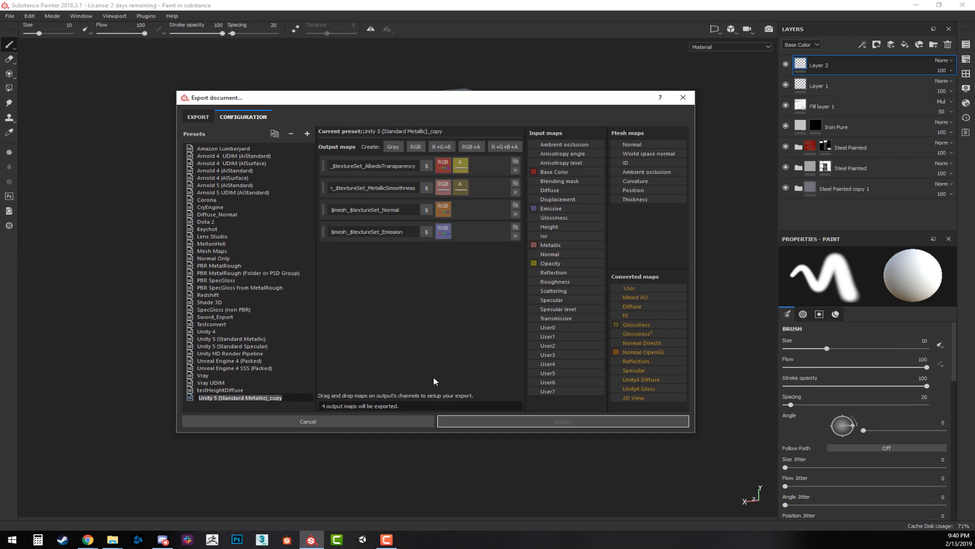
{"action": "left_click", "coordinate": [278, 398]}
{"action": "left_click_drag", "start_coordinate": [287, 399], "coordinate": [110, 387]}
{"action": "left_click_drag", "start_coordinate": [201, 390], "coordinate": [268, 401]}
{"action": "type", "text": "Crate"}
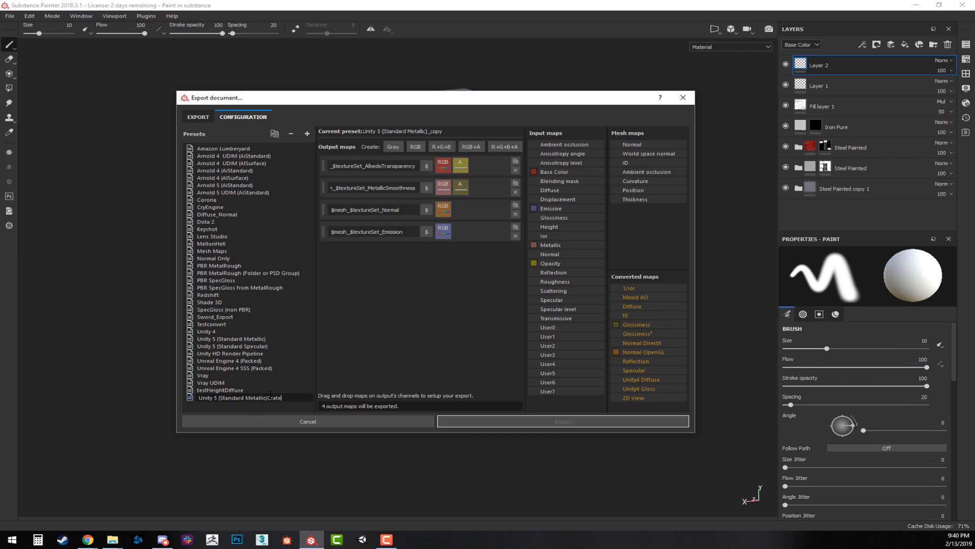
{"action": "type", "text": "Settings"}
{"action": "key", "text": "Return"}
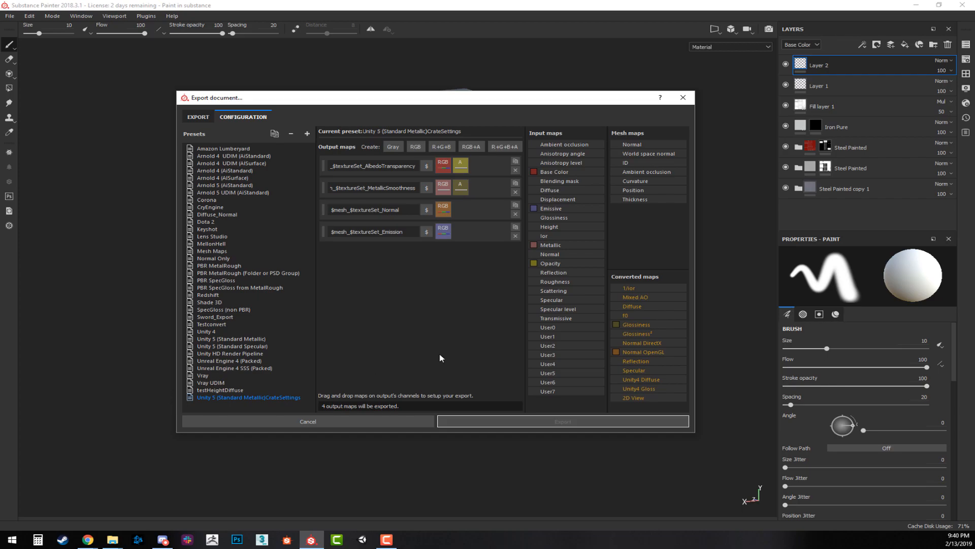
{"action": "double_click", "coordinate": [269, 399]}
{"action": "left_click_drag", "start_coordinate": [269, 397], "coordinate": [2, 382]}
{"action": "key", "text": "BackSpace"}
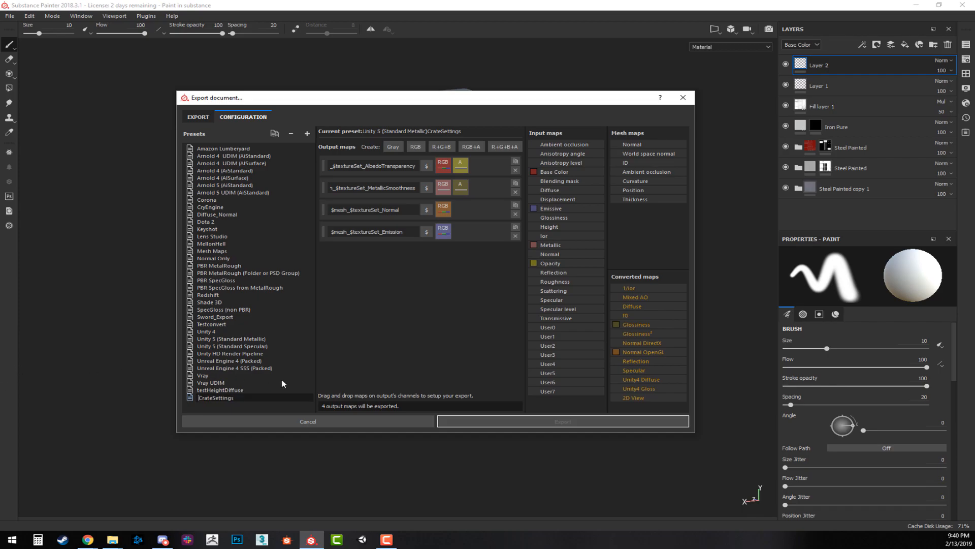
{"action": "key", "text": "Return"}
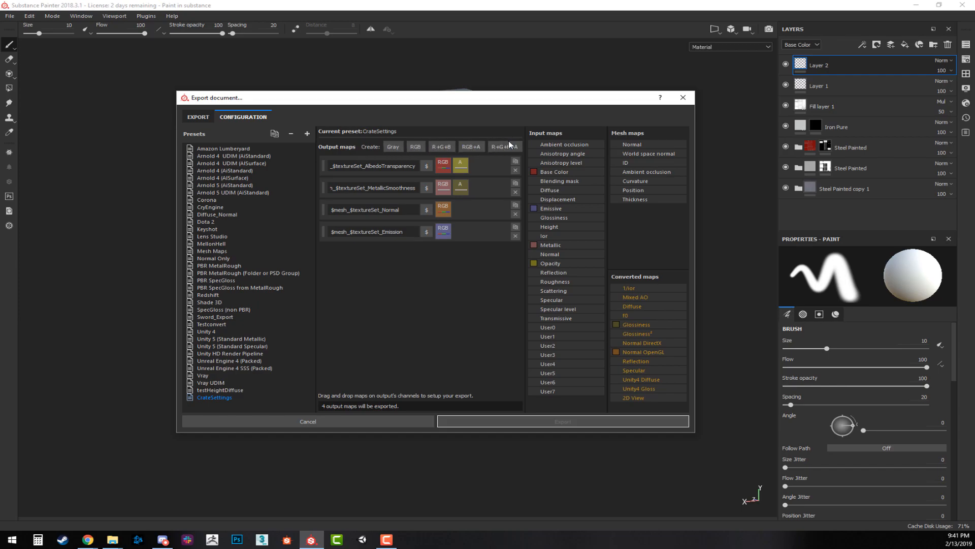
Add a grayscale output map to the CrateSettings preset and name it AO.
{"action": "left_click", "coordinate": [393, 149]}
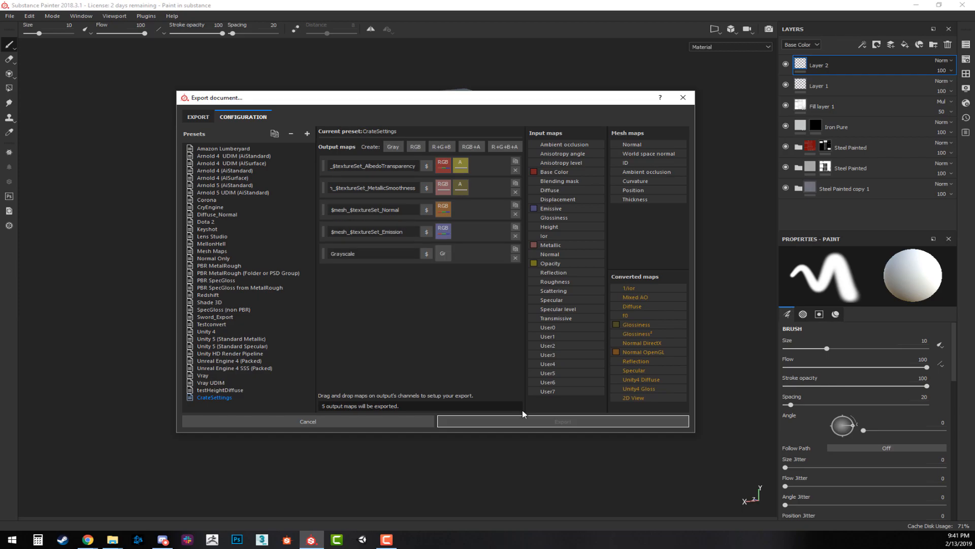
{"action": "left_click", "coordinate": [360, 254]}
{"action": "double_click", "coordinate": [353, 253]}
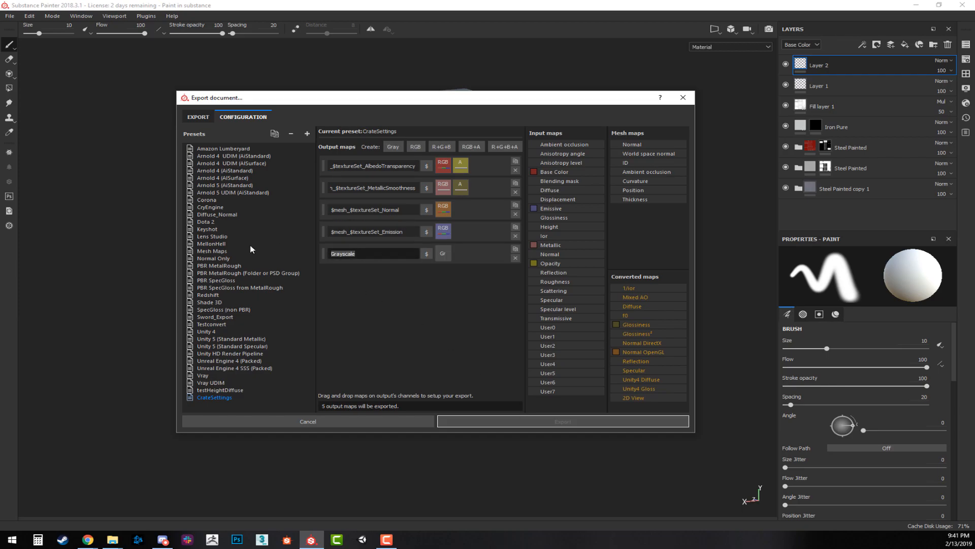
{"action": "type", "text": "AO"}
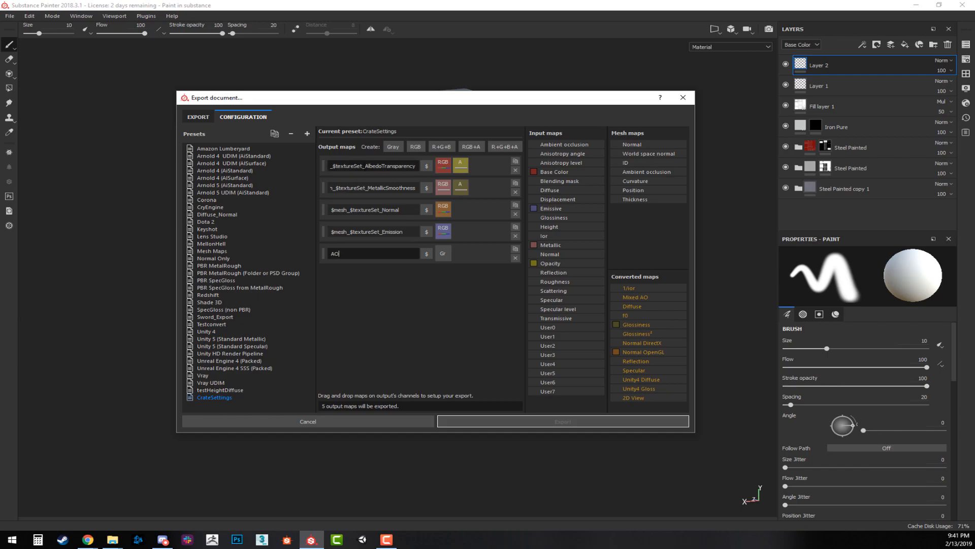
Widen the export dialog and remove the $mesh_ prefix from the AlbedoTransparency, MetallicSmoothness, Normal and Emission output map names.
{"action": "left_click_drag", "start_coordinate": [331, 165], "coordinate": [314, 166]}
{"action": "left_click_drag", "start_coordinate": [178, 179], "coordinate": [44, 179]}
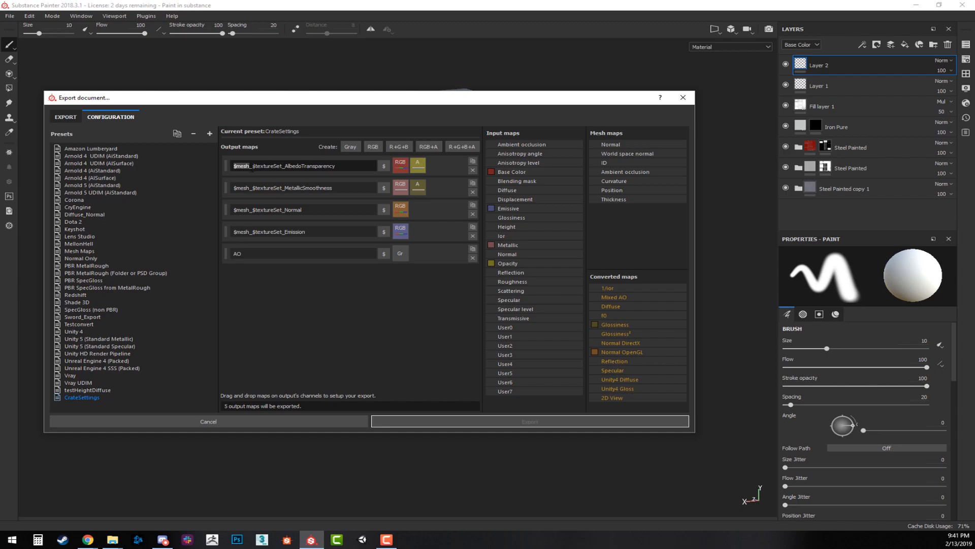
{"action": "key", "text": "BackSpace"}
{"action": "left_click_drag", "start_coordinate": [255, 188], "coordinate": [176, 181]}
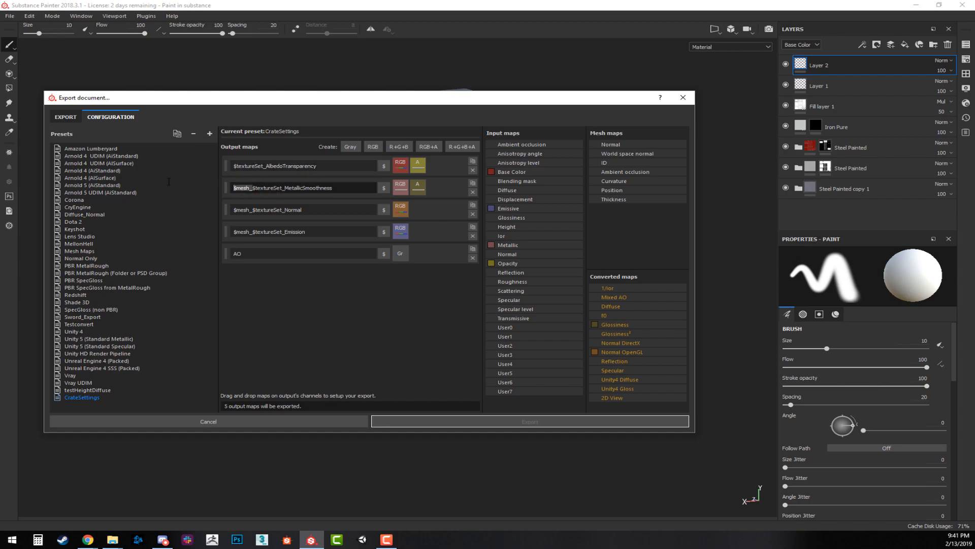
{"action": "key", "text": "BackSpace"}
{"action": "left_click_drag", "start_coordinate": [254, 210], "coordinate": [232, 231]}
{"action": "key", "text": "BackSpace"}
{"action": "key", "text": "BackSpace"}
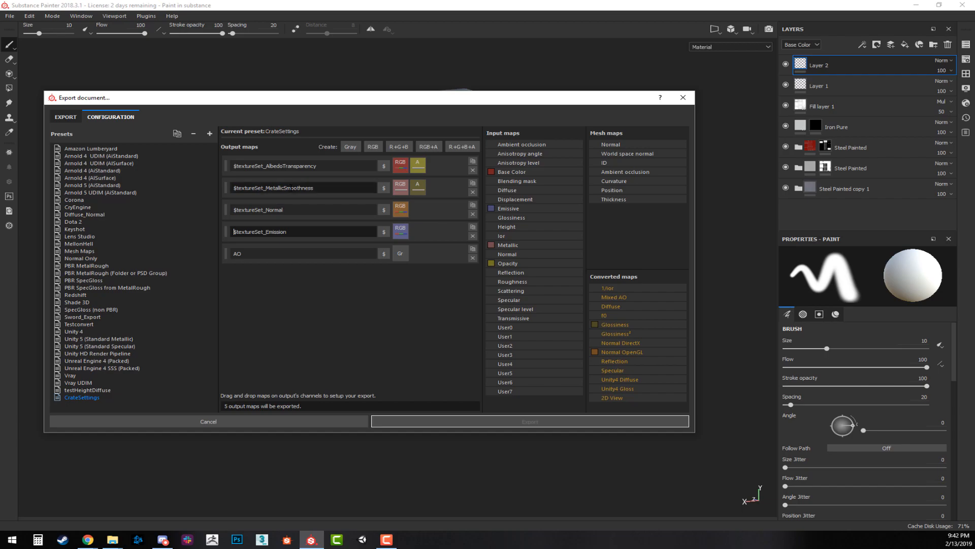
Prefix the AO output map's name with $textureSet_, copied from the Normal map, and assign Mixed AO to its gray channel.
{"action": "left_click", "coordinate": [264, 210]}
{"action": "left_click_drag", "start_coordinate": [264, 210], "coordinate": [181, 215]}
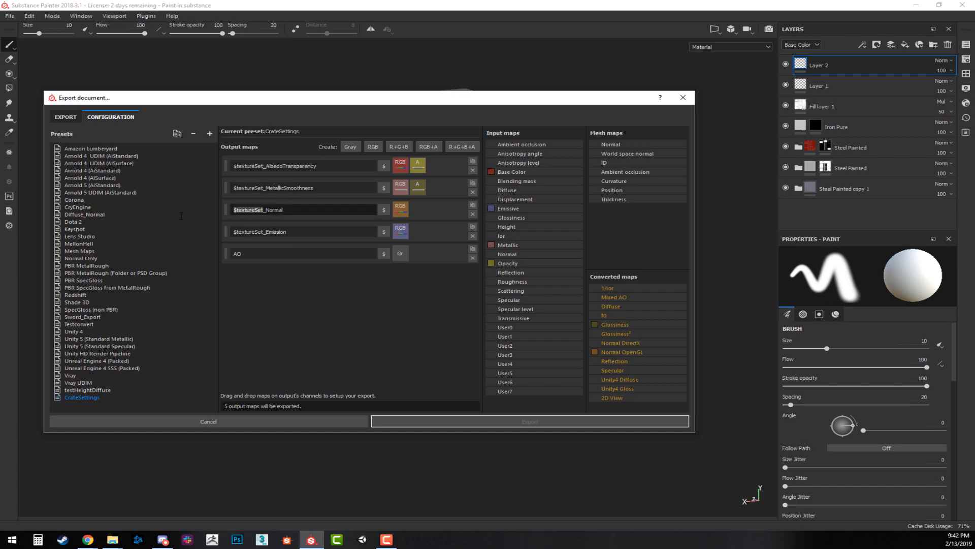
{"action": "left_click_drag", "start_coordinate": [267, 210], "coordinate": [170, 212]}
{"action": "key", "text": "ctrl+c"}
{"action": "left_click", "coordinate": [233, 254]}
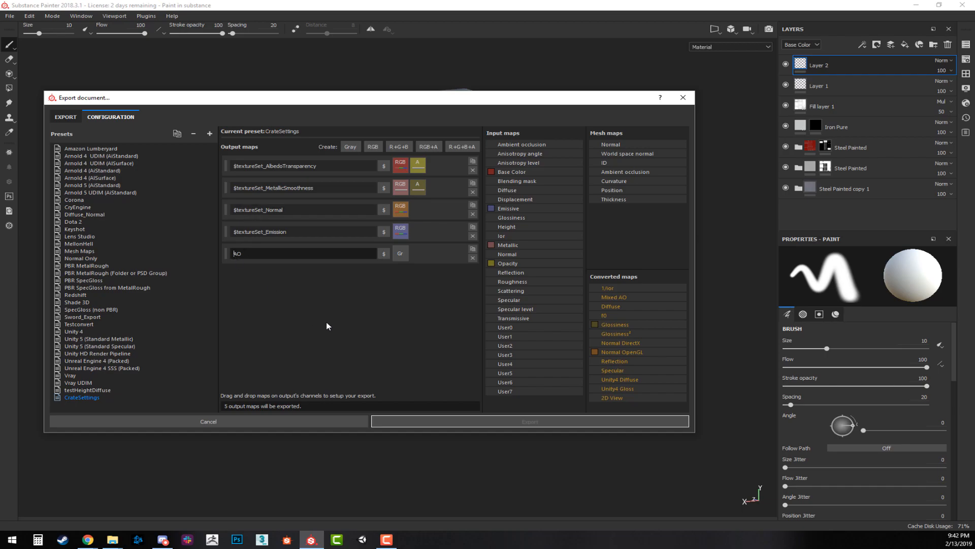
{"action": "key", "text": "ctrl+v"}
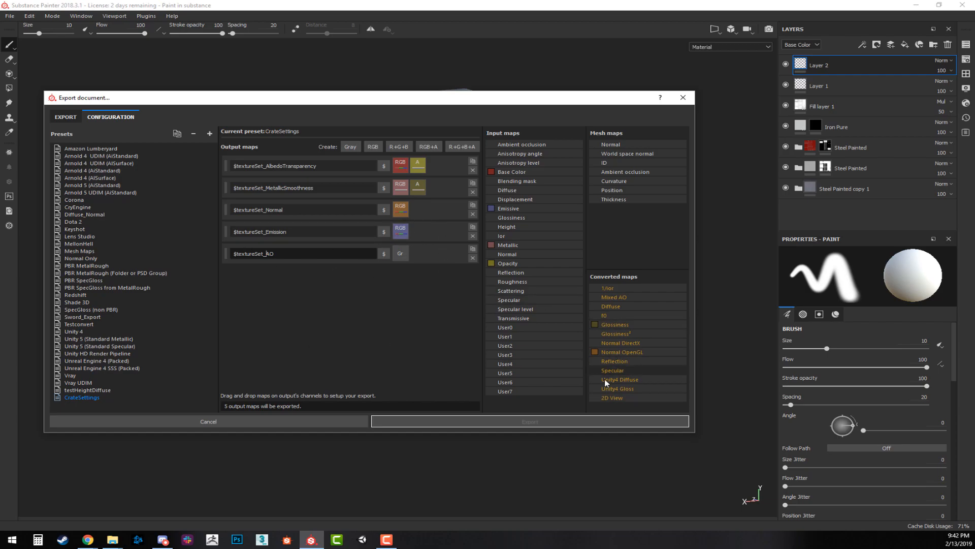
{"action": "left_click_drag", "start_coordinate": [618, 300], "coordinate": [406, 259]}
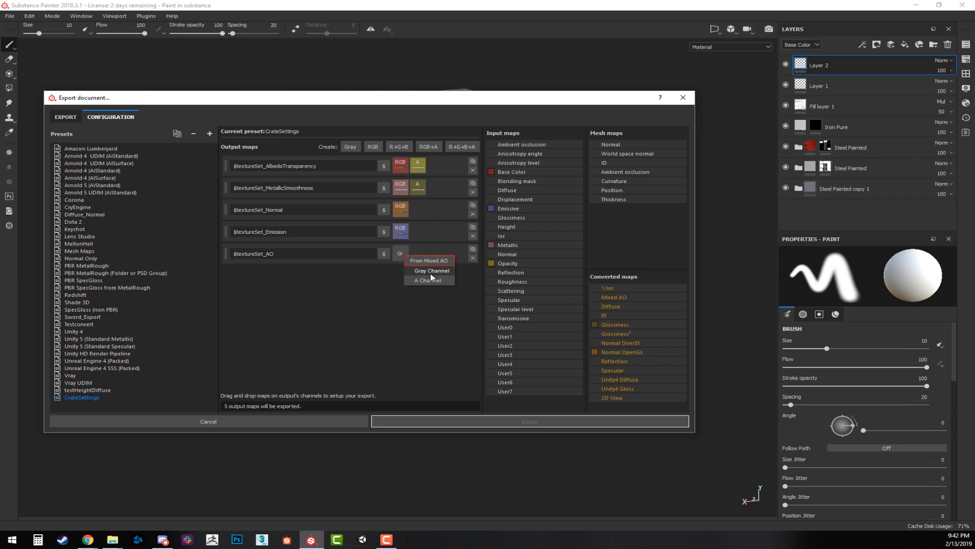
{"action": "left_click", "coordinate": [431, 271]}
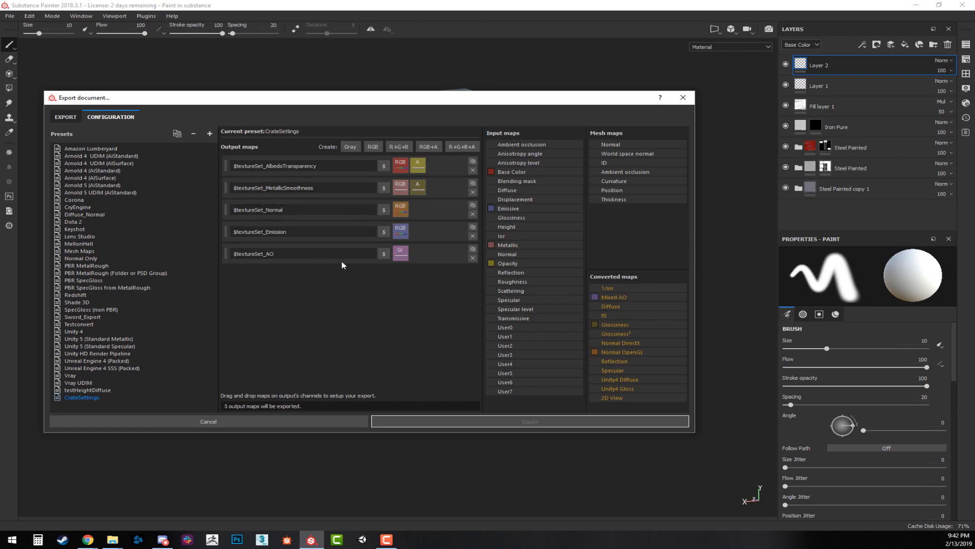
Add a grayscale output map named $textureSet_Height and assign the Height input map to its gray channel.
{"action": "left_click", "coordinate": [350, 147]}
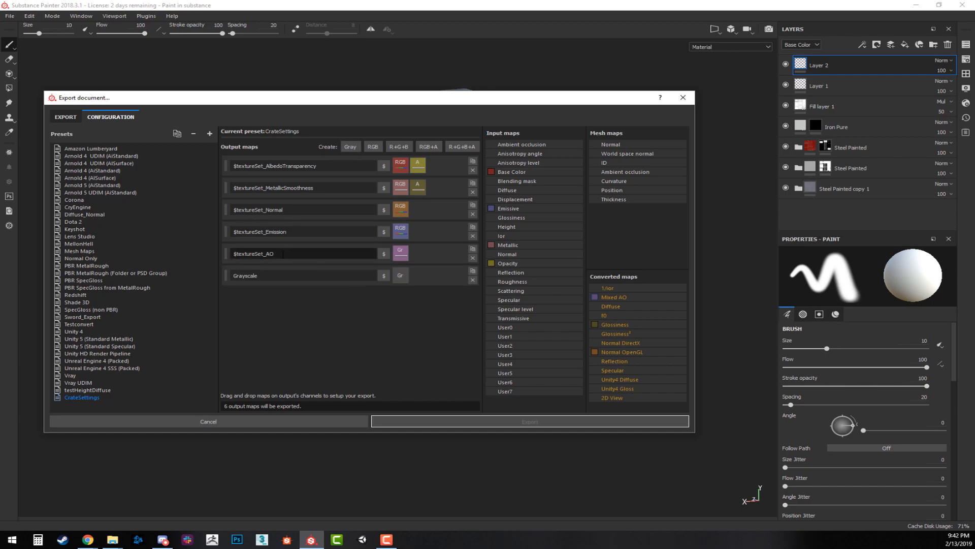
{"action": "left_click_drag", "start_coordinate": [259, 275], "coordinate": [234, 275]}
{"action": "key", "text": "ctrl+v"}
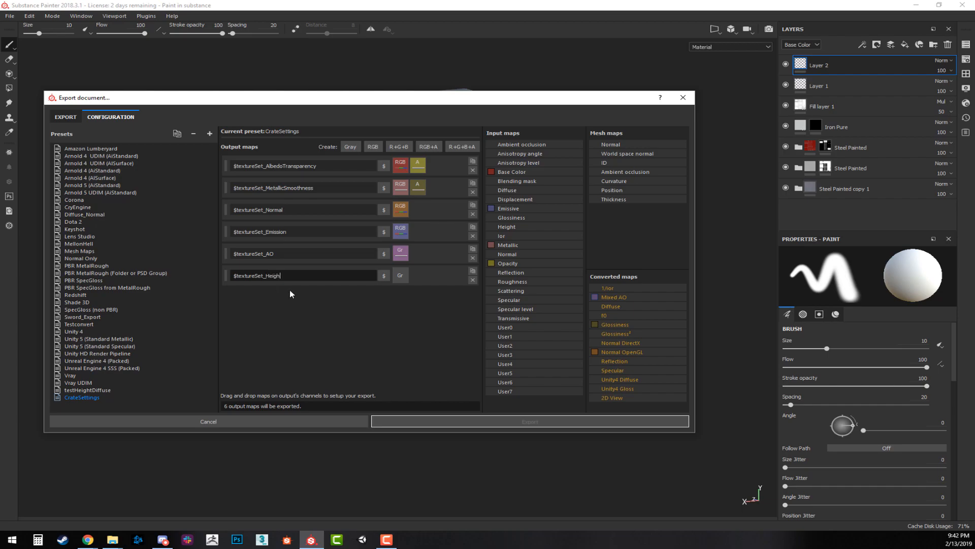
{"action": "left_click", "coordinate": [427, 348]}
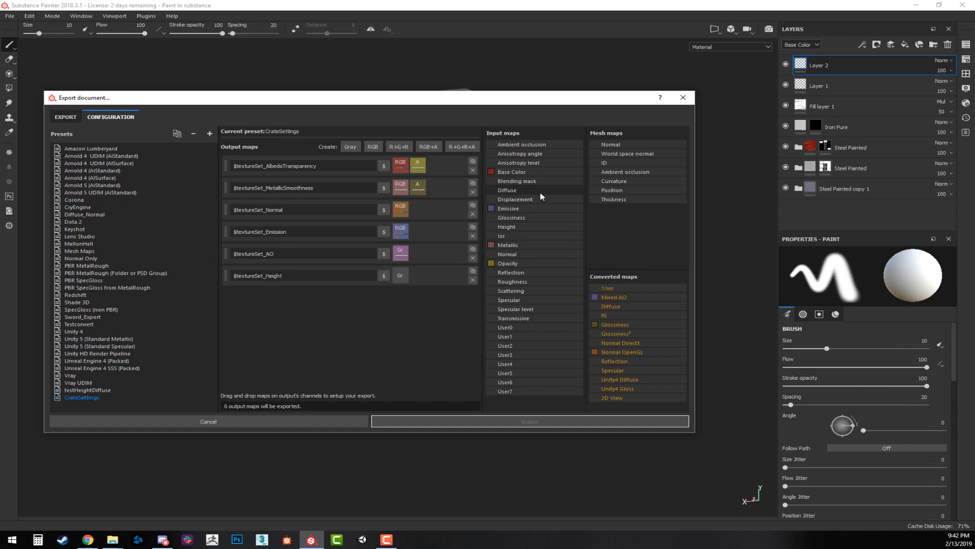
{"action": "left_click_drag", "start_coordinate": [508, 227], "coordinate": [399, 273]}
{"action": "left_click", "coordinate": [427, 288]}
Choose the CrateSettings config for the export and export the Crate10 texture set.
{"action": "left_click", "coordinate": [66, 117]}
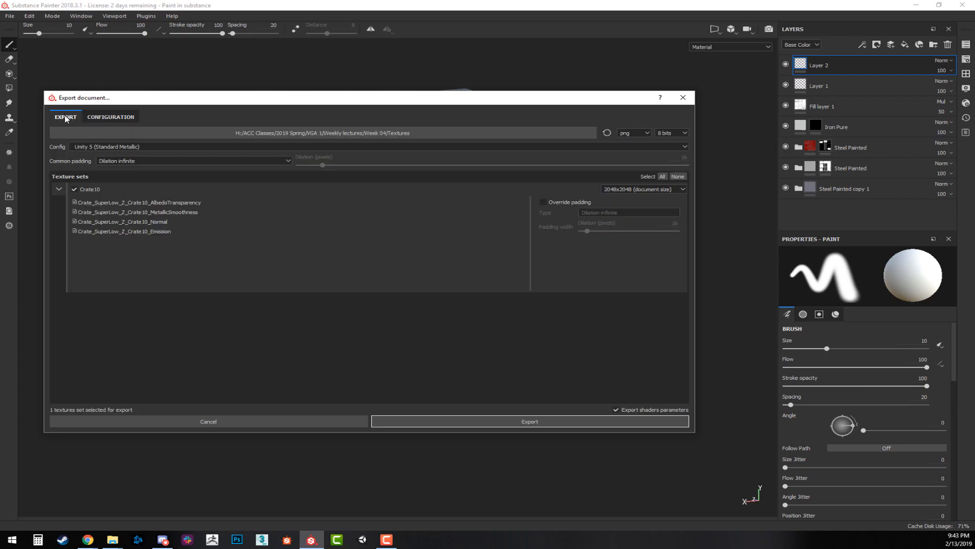
{"action": "left_click", "coordinate": [202, 146]}
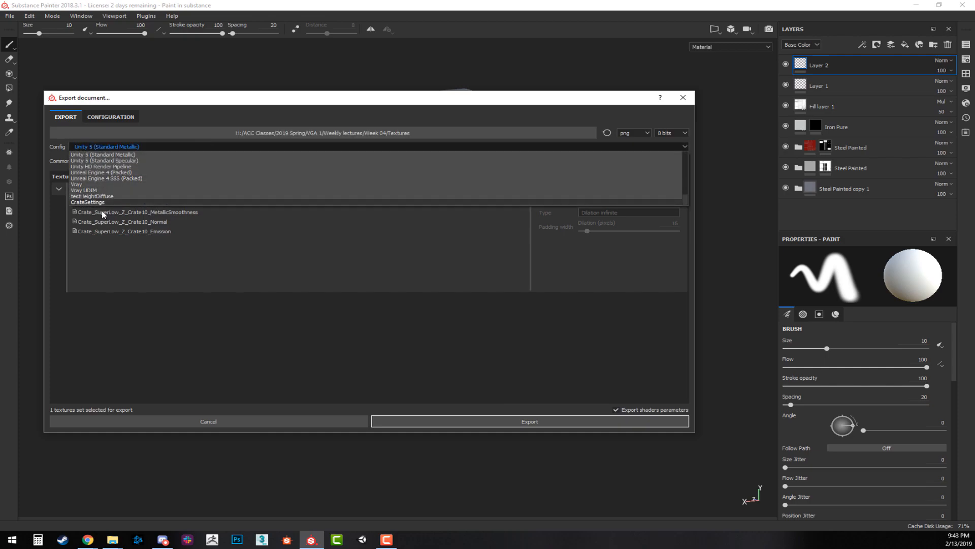
{"action": "scroll", "coordinate": [106, 175], "scroll_direction": "up", "scroll_amount": 5}
{"action": "scroll", "coordinate": [101, 177], "scroll_direction": "down", "scroll_amount": 5}
{"action": "left_click", "coordinate": [100, 204]}
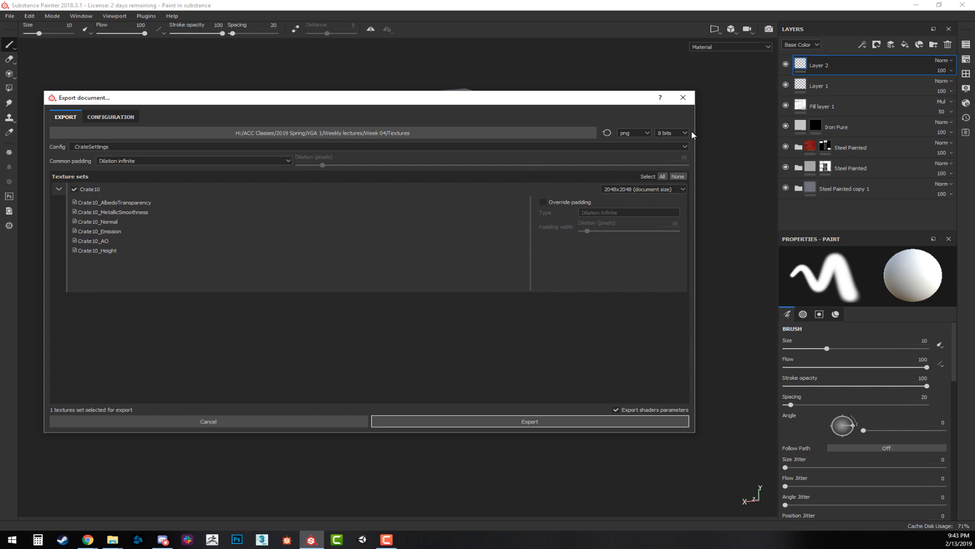
{"action": "left_click", "coordinate": [520, 422]}
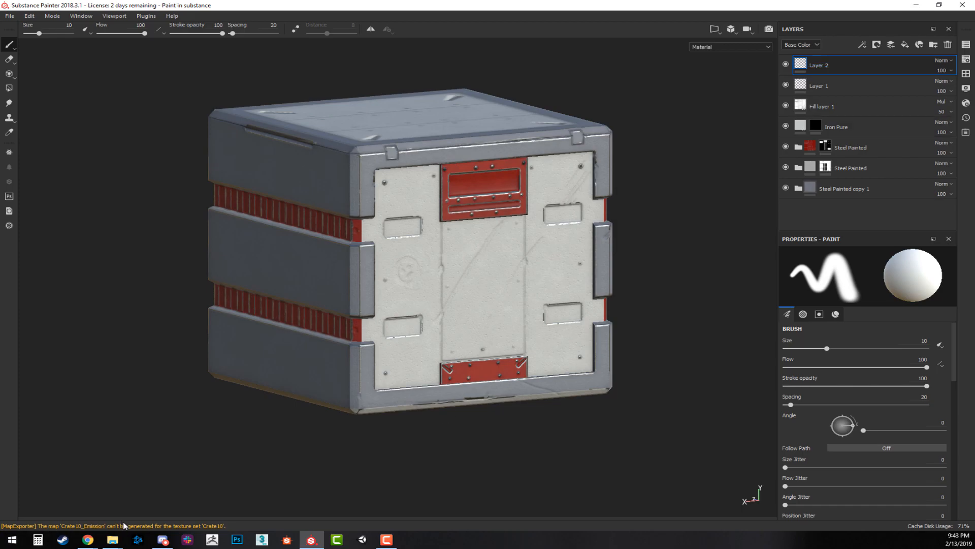
Switch to File Explorer and check the exported crate texture files in the Week 04 Textures folder.
{"action": "mouse_move", "coordinate": [112, 539]}
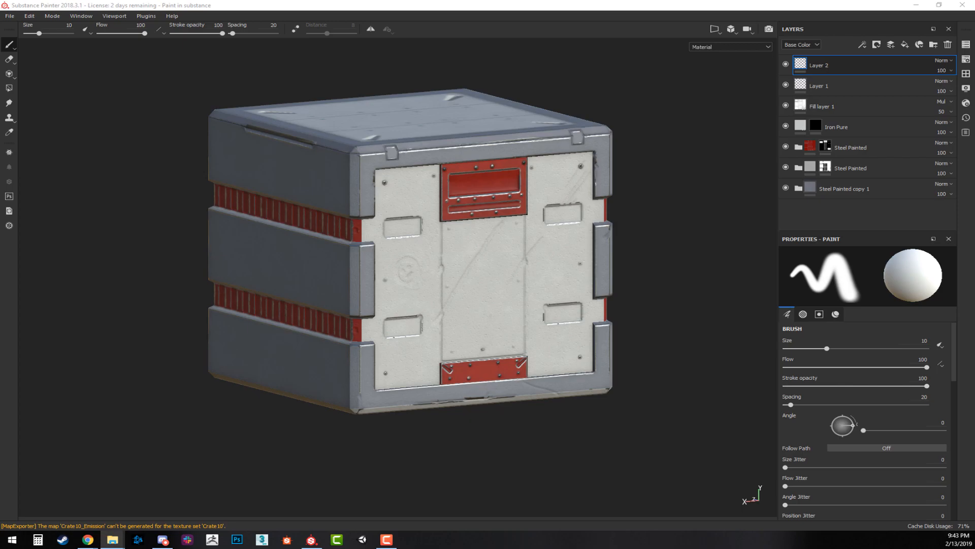
{"action": "mouse_move", "coordinate": [0, 110]}
{"action": "left_mouse_down"}
{"action": "mouse_move", "coordinate": [616, 15]}
{"action": "mouse_move", "coordinate": [483, 101]}
{"action": "left_mouse_up"}
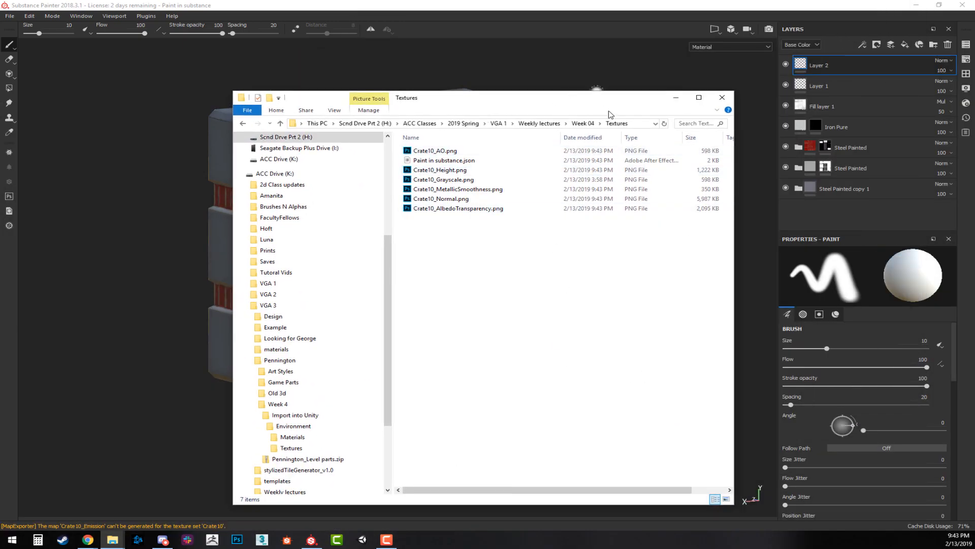
{"action": "left_click", "coordinate": [589, 123]}
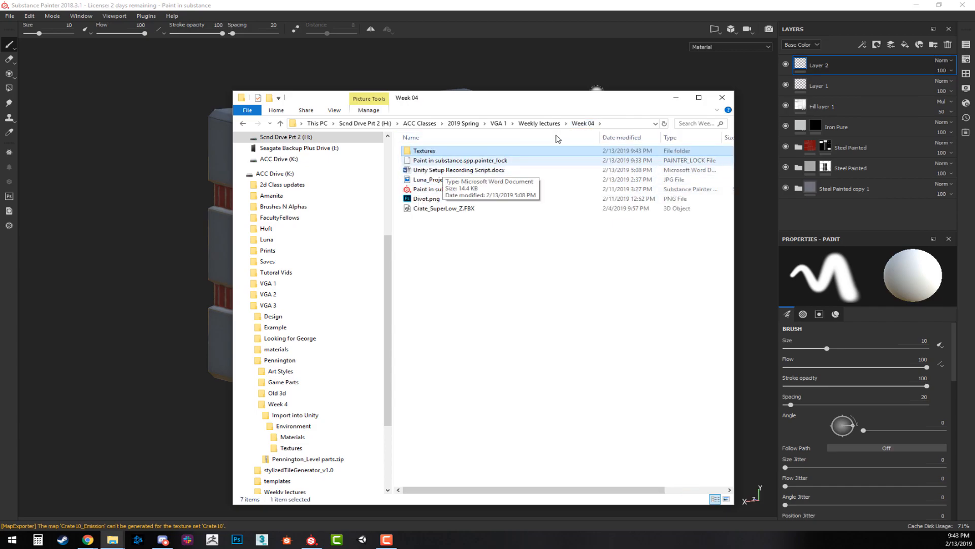
{"action": "double_click", "coordinate": [435, 152]}
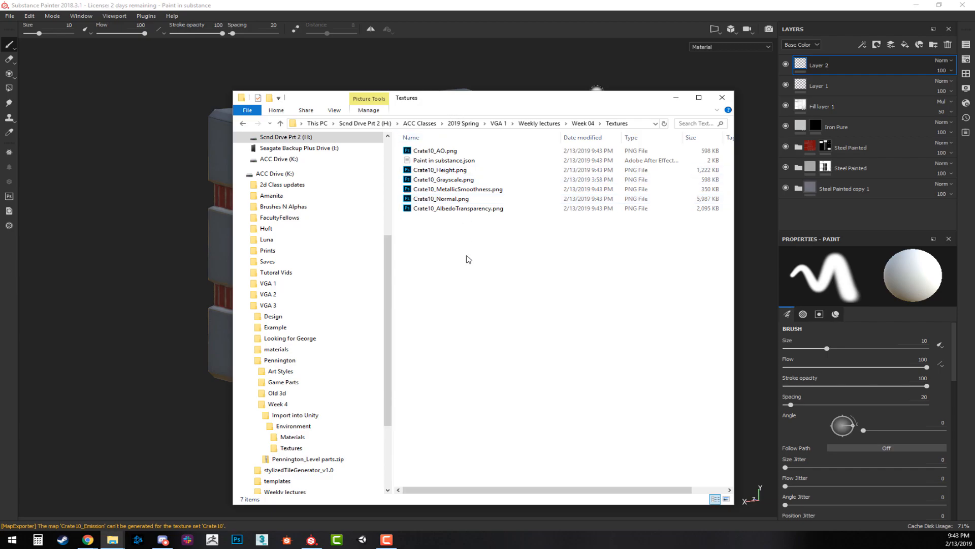
{"action": "left_click_drag", "start_coordinate": [481, 106], "coordinate": [388, 87]}
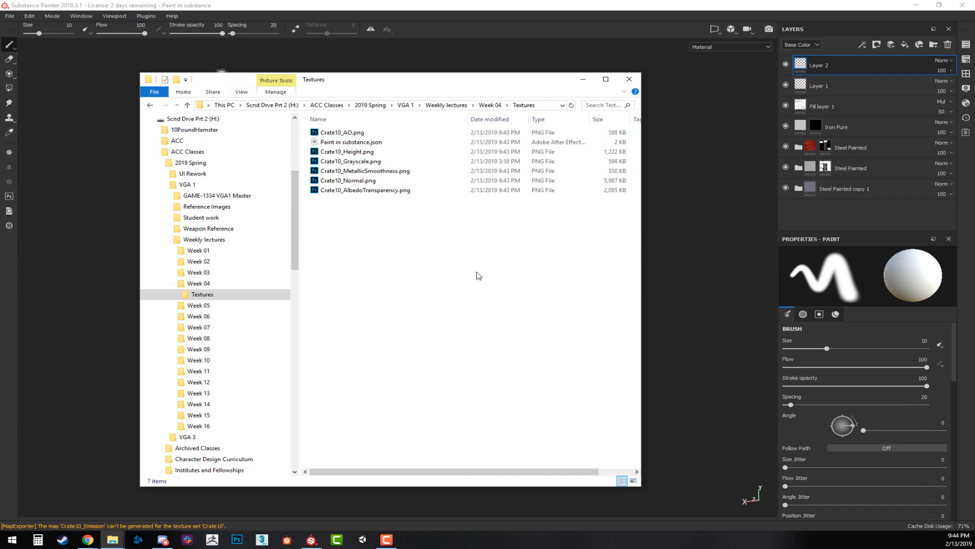
Return to Substance Painter, reopen the texture export dialog and review the output maps of the CrateSettings preset.
{"action": "left_click", "coordinate": [468, 1]}
{"action": "left_click", "coordinate": [467, 20]}
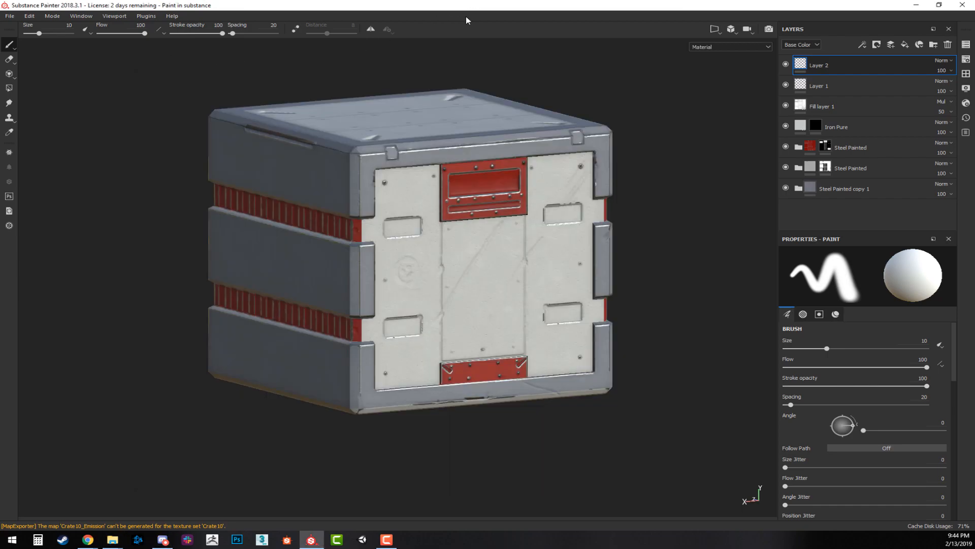
{"action": "key", "text": "ctrl+shift+e"}
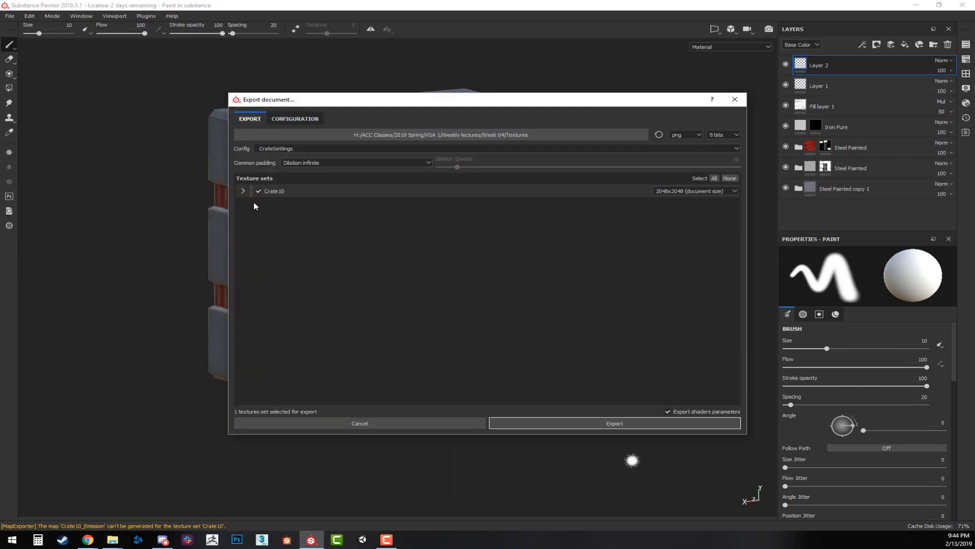
{"action": "left_click", "coordinate": [243, 191]}
{"action": "left_click", "coordinate": [295, 119]}
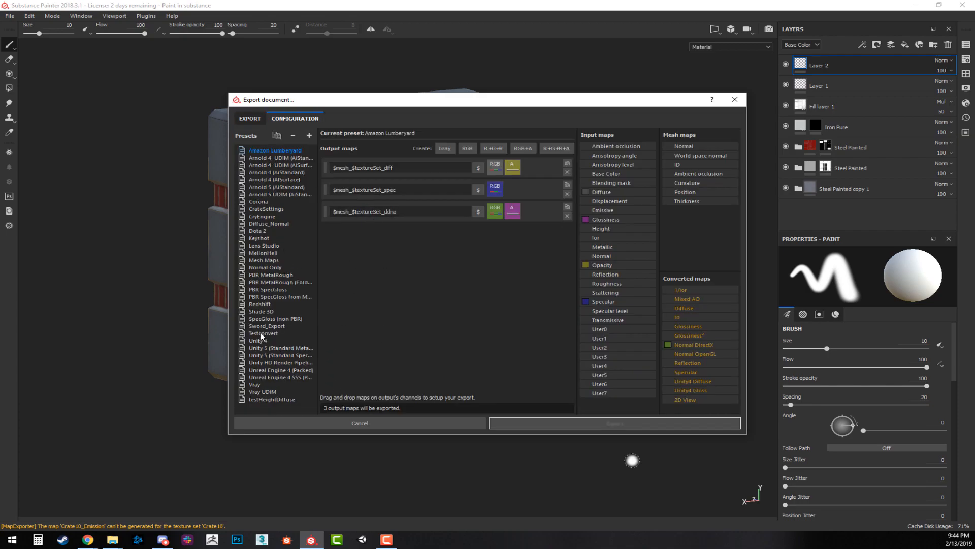
{"action": "left_click", "coordinate": [263, 209]}
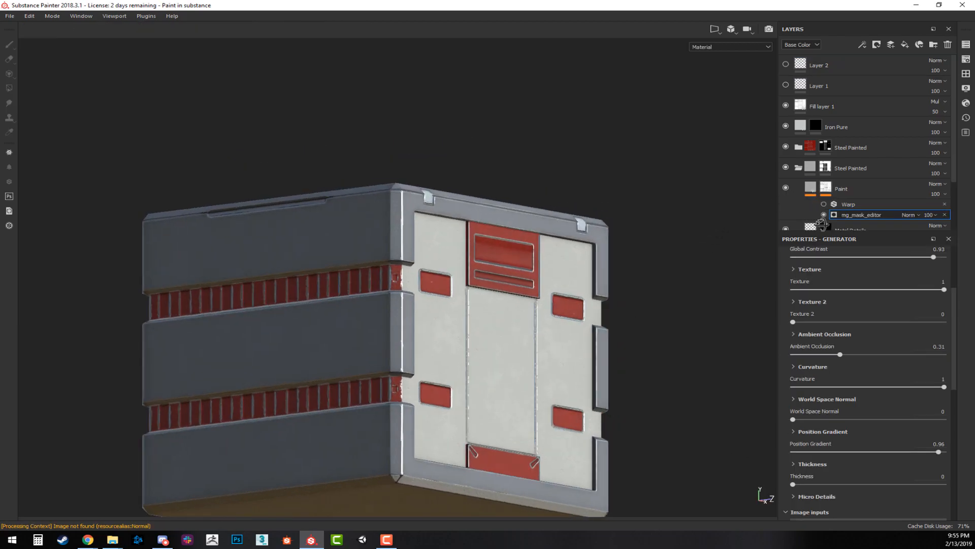
{"action": "left_click_drag", "start_coordinate": [821, 224], "coordinate": [768, 281], "text": "alt"}
{"action": "middle_click_drag", "start_coordinate": [715, 287], "coordinate": [676, 237], "text": "alt"}
{"action": "scroll", "coordinate": [677, 237], "scroll_direction": "up", "scroll_amount": 3}
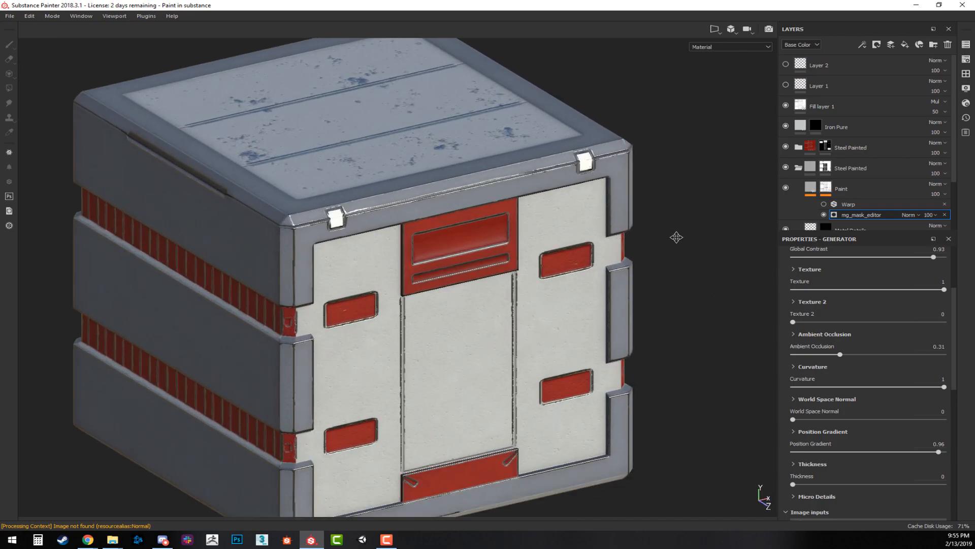
{"action": "scroll", "coordinate": [677, 238], "scroll_direction": "down", "scroll_amount": 3}
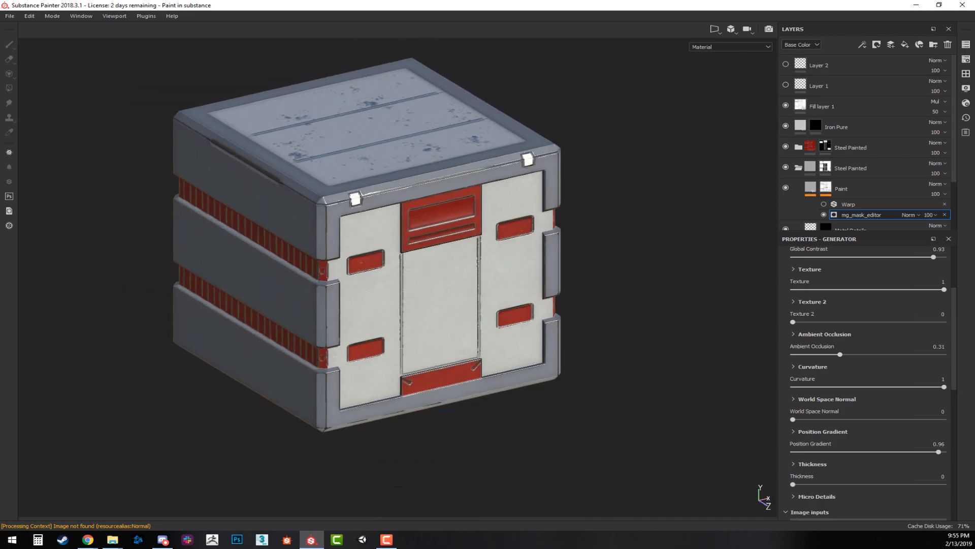